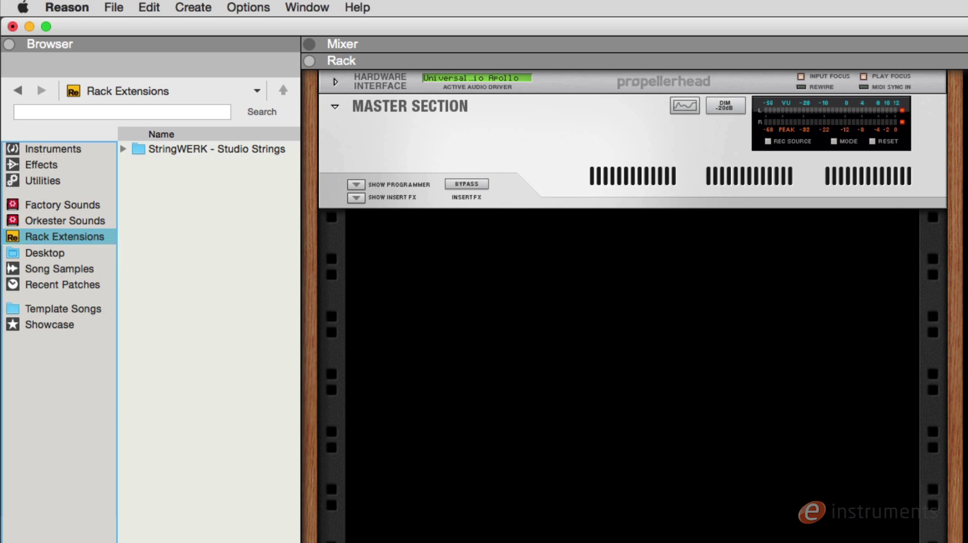
# - Expand StringWERK - Studio Strings, peek into the Acoustic and Animated Combinator presets, and select Sustain.repatch
pyautogui.click(123, 148)
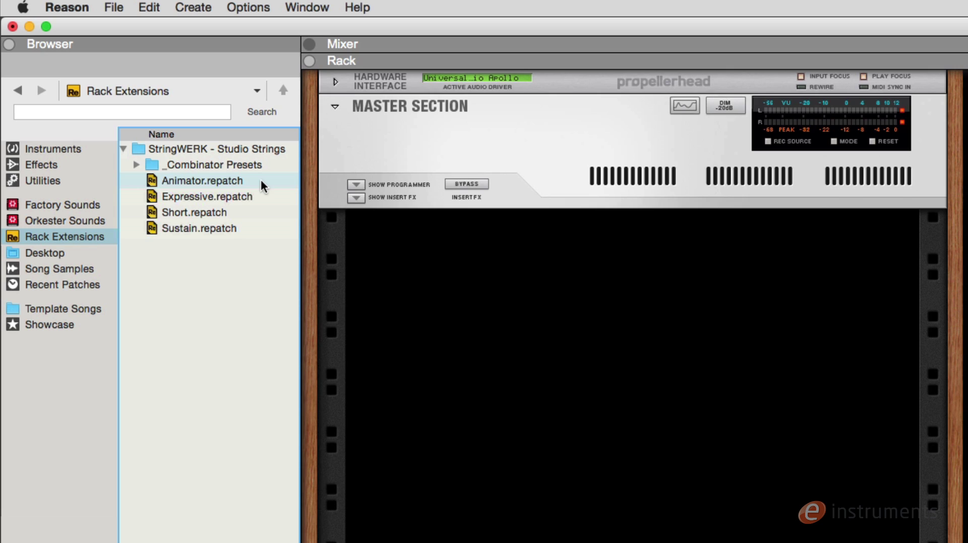
pyautogui.click(137, 165)
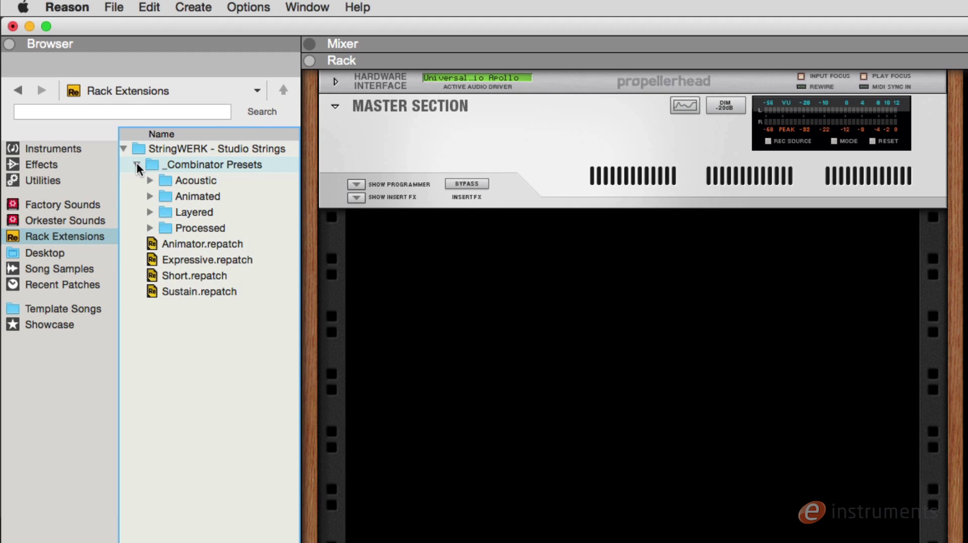
pyautogui.click(150, 176)
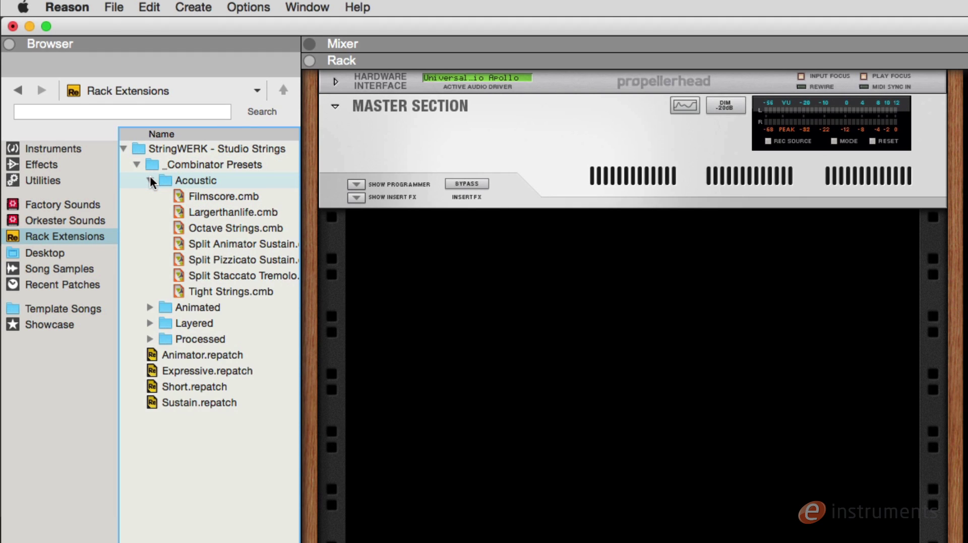
pyautogui.click(150, 178)
pyautogui.click(148, 196)
pyautogui.click(149, 194)
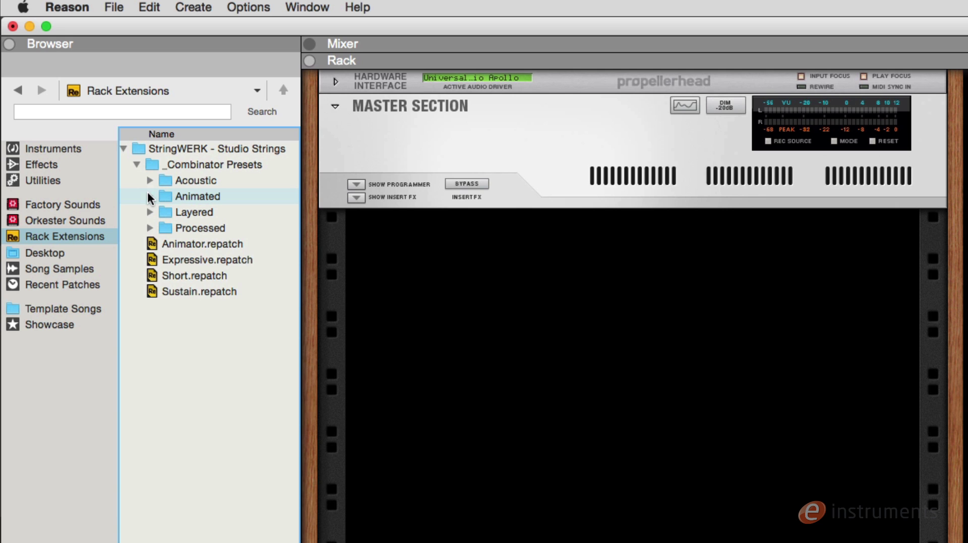
pyautogui.click(135, 162)
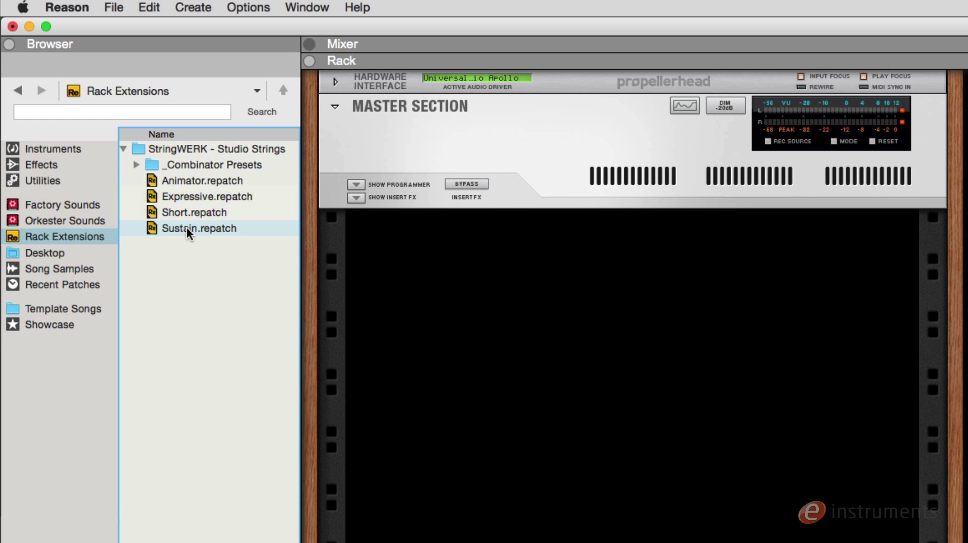
# - Drag Sustain.repatch from the Browser into the rack to create a StringWERK device
pyautogui.moveTo(186, 228)
pyautogui.mouseDown()
pyautogui.moveTo(370, 267)
pyautogui.moveTo(429, 269)
pyautogui.mouseUp()
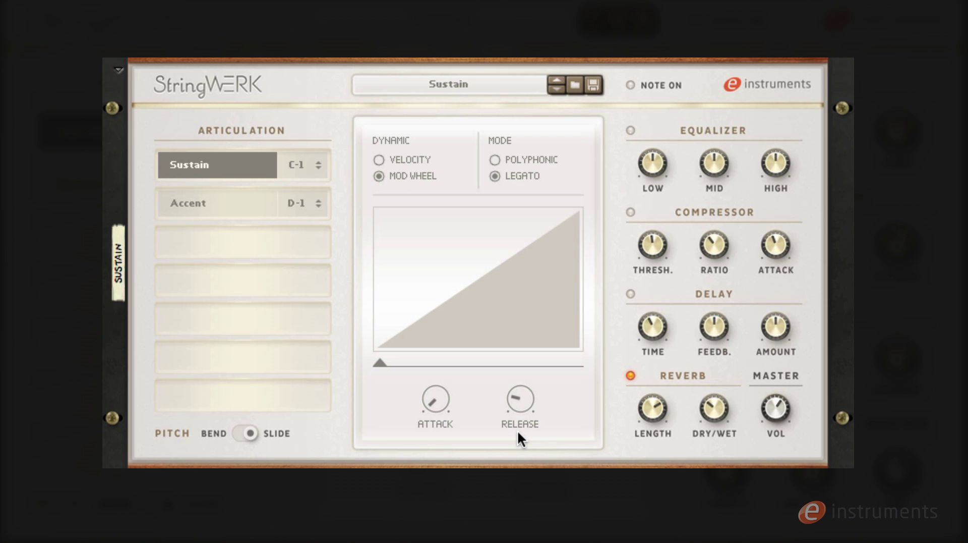
# - Raise the Release to about 1072 ms and switch MODE from Legato to Polyphonic
pyautogui.moveTo(517, 428); pyautogui.dragTo(515, 377)
pyautogui.moveTo(657, 324)
pyautogui.click(495, 159)
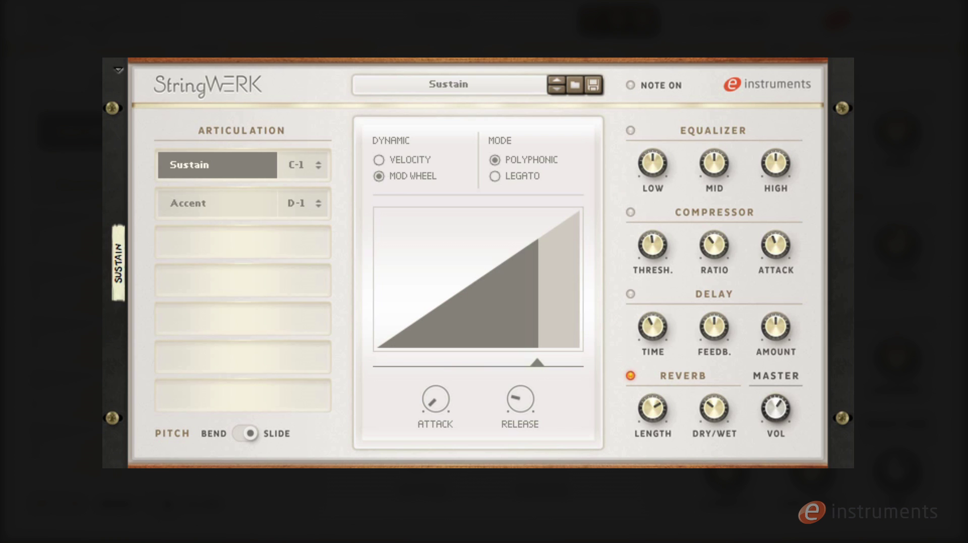
pyautogui.click(218, 203)
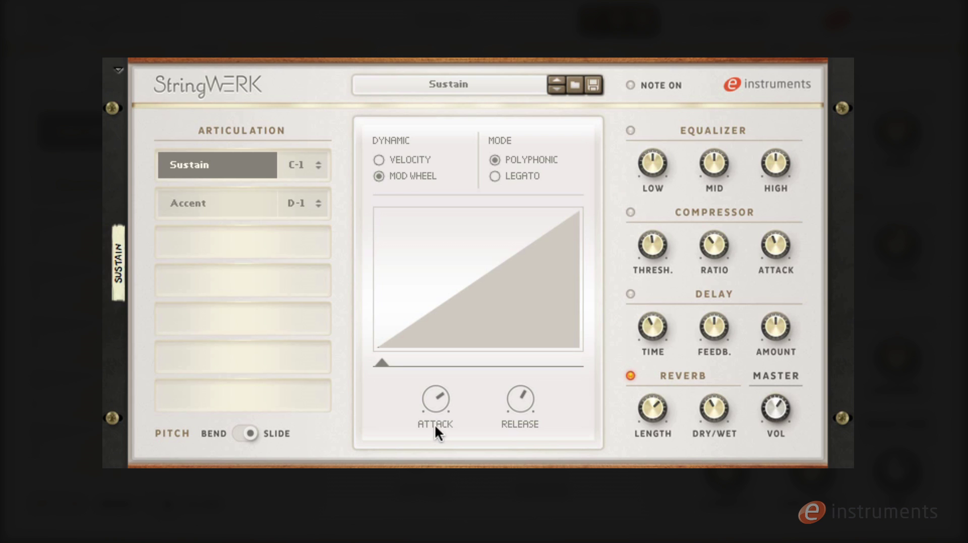
pyautogui.moveTo(430, 402)
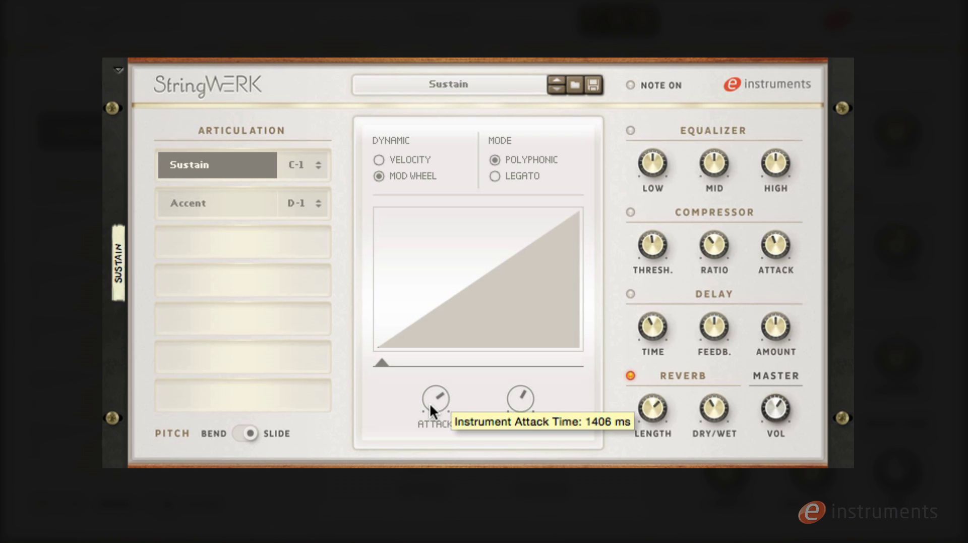
pyautogui.moveTo(518, 405)
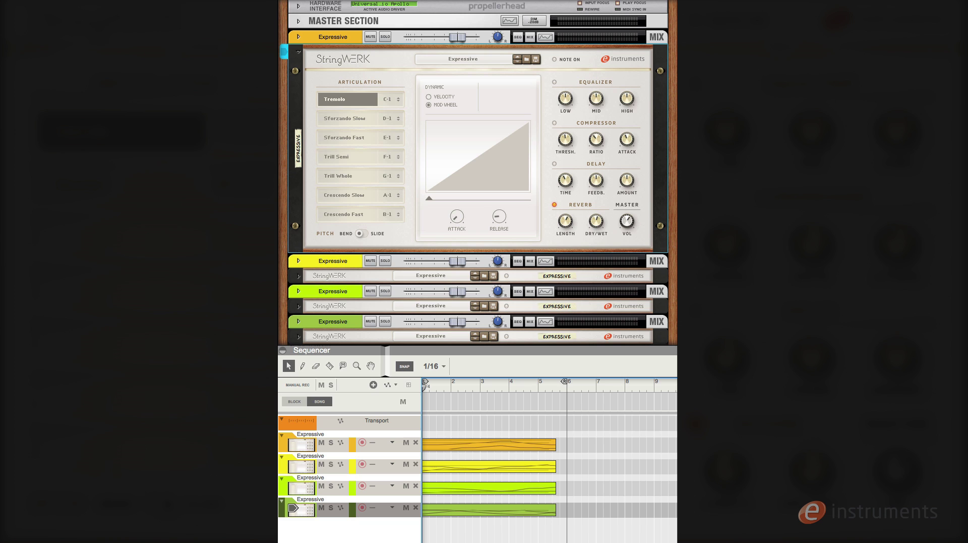
# - Play the four StringWERK tracks and stop playback near bar 6
pyautogui.press('space')
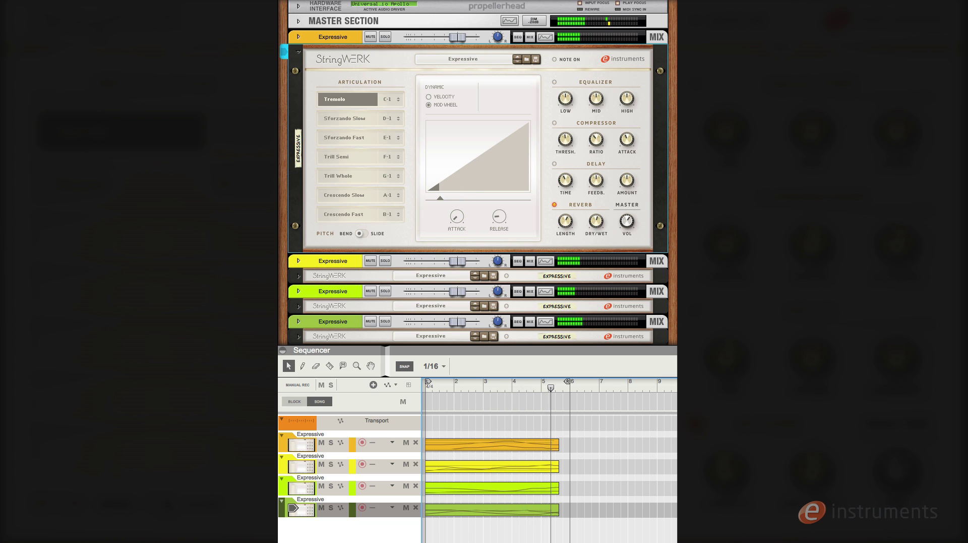
pyautogui.press('space')
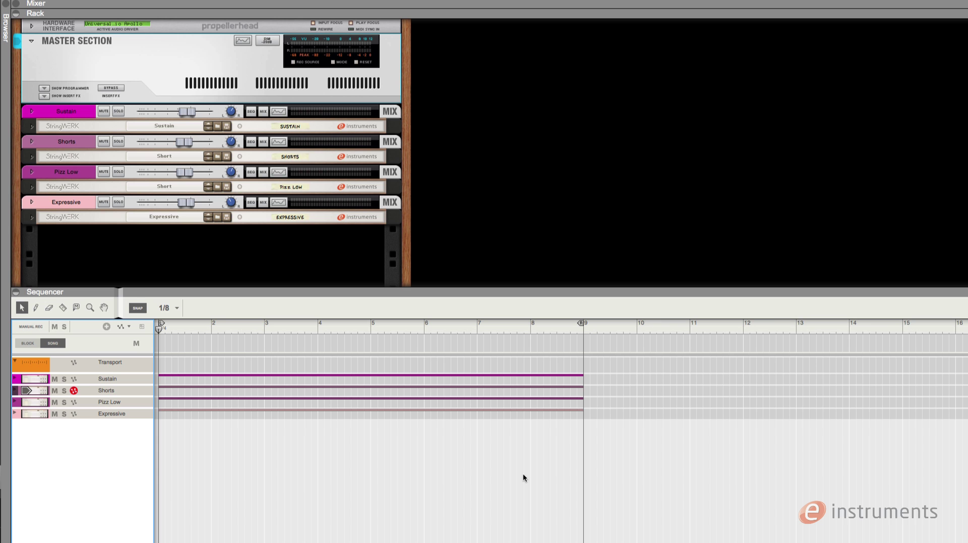
# - Start playback of the Sustain, Shorts, Pizz Low and Expressive tracks
pyautogui.press('space')
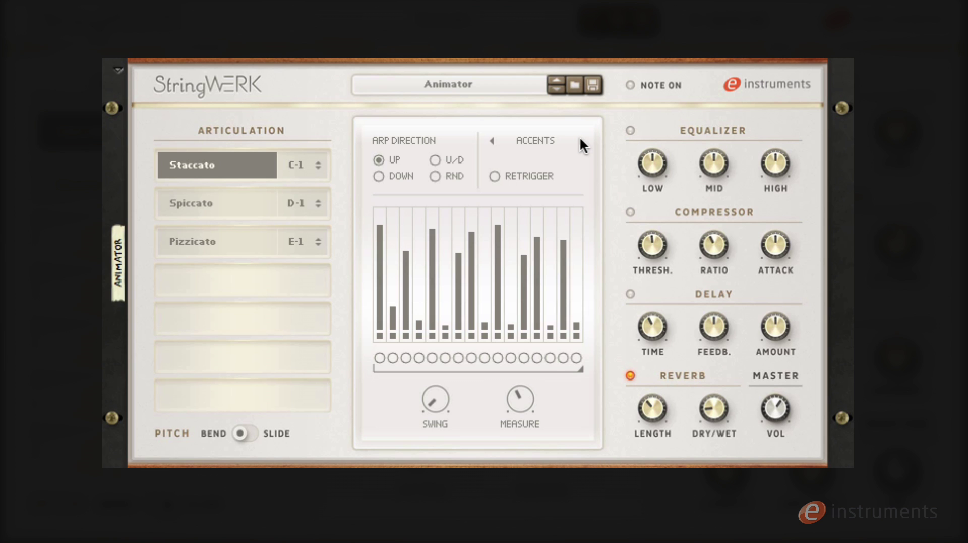
# - Step forward through the Animator pattern presets to RISER, then back to ACCENTS
pyautogui.click(580, 140)
pyautogui.click(580, 140)
pyautogui.click(580, 141)
pyautogui.click(580, 141)
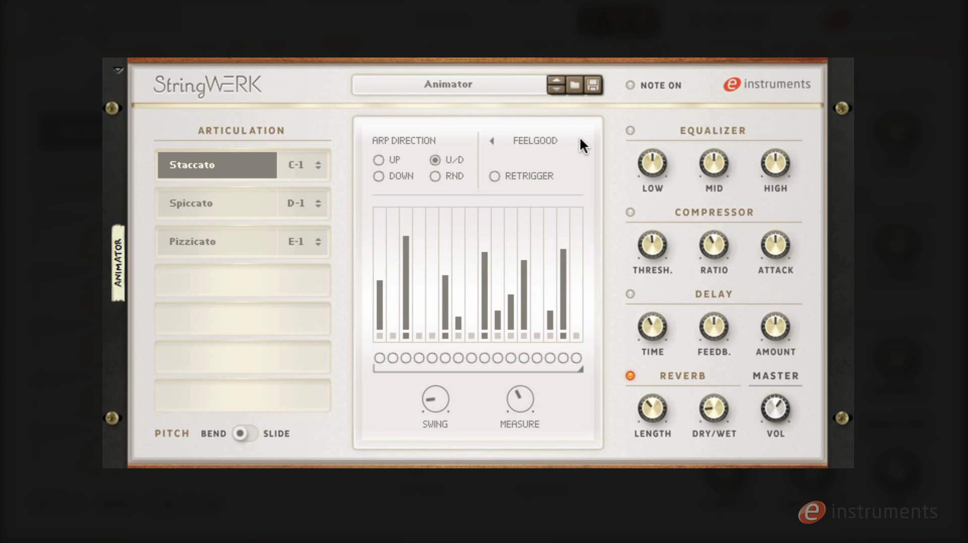
pyautogui.click(580, 141)
pyautogui.click(489, 136)
pyautogui.click(489, 136)
pyautogui.click(489, 136)
pyautogui.click(489, 136)
pyautogui.click(489, 136)
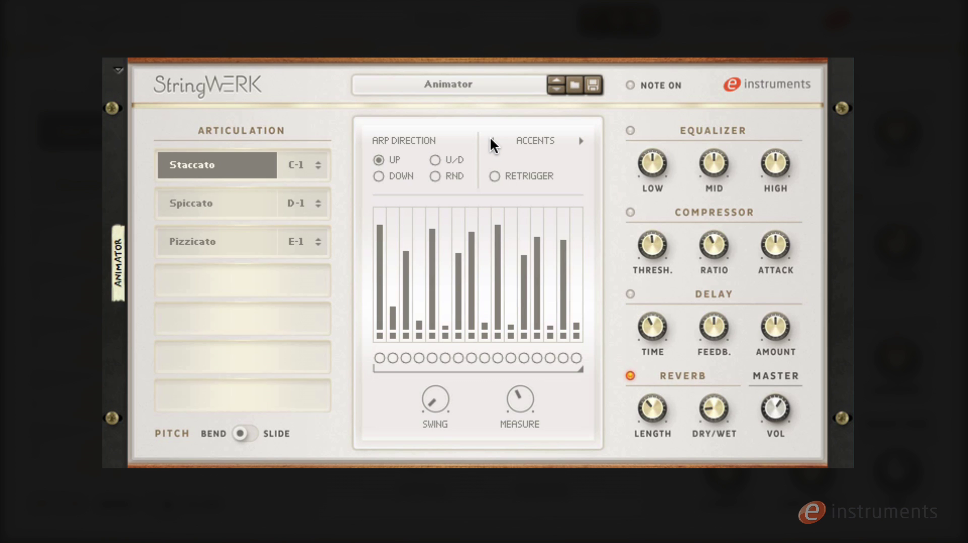
pyautogui.click(489, 136)
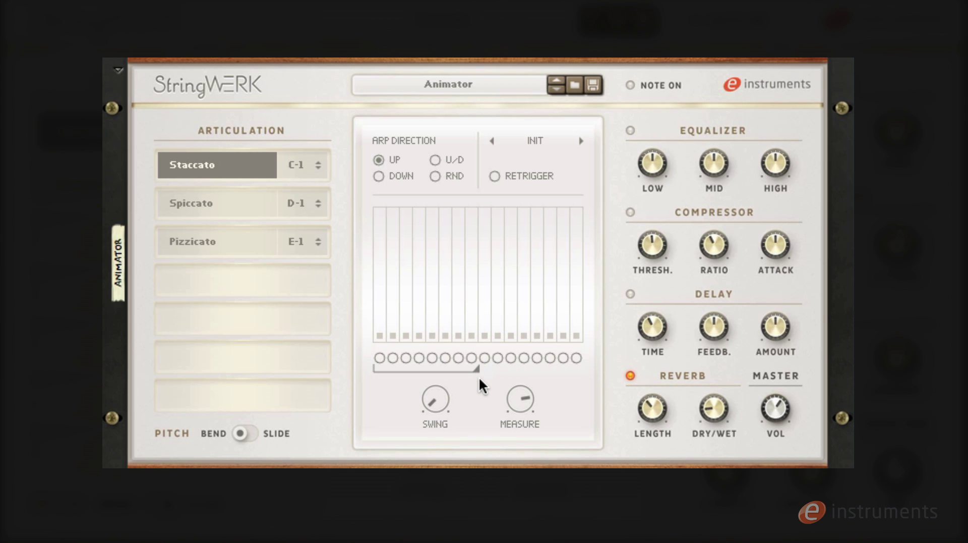
# - Draw custom level bars of different heights in Animator steps 1, 3 and 5
pyautogui.moveTo(380, 286); pyautogui.dragTo(376, 273)
pyautogui.click(406, 297)
pyautogui.moveTo(432, 267); pyautogui.dragTo(433, 252)
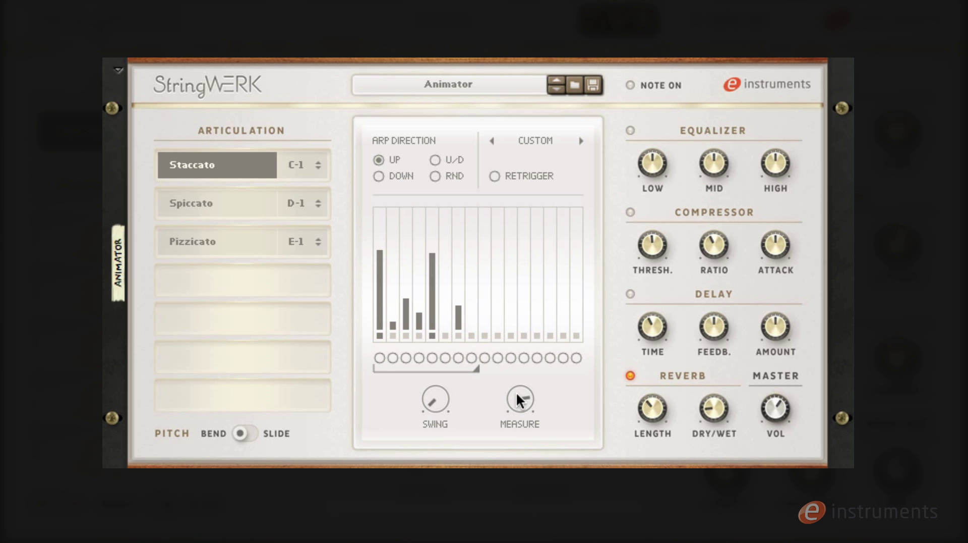
# - Set the Animator Measure to 1/8, try swing at about 41 %, then reset it to 0 %
pyautogui.moveTo(521, 400)
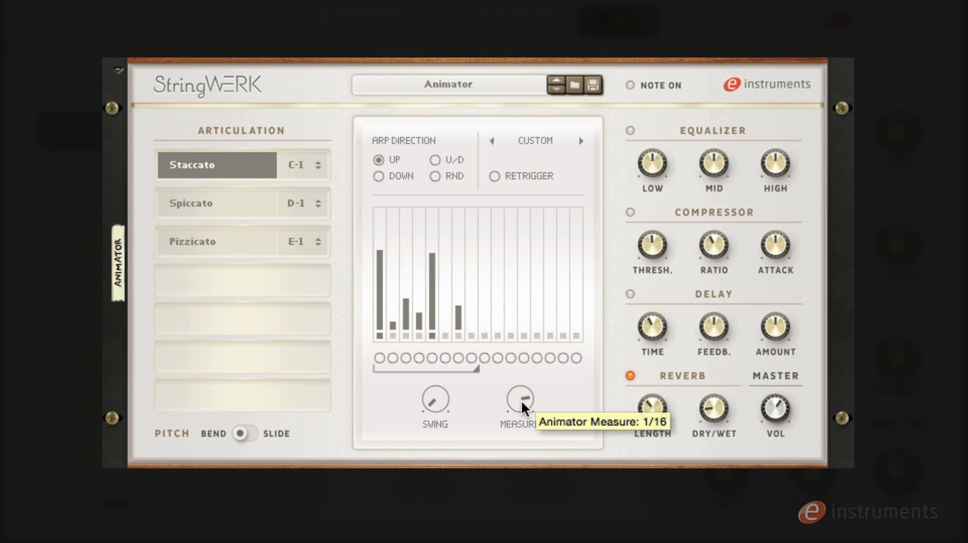
pyautogui.moveTo(522, 399); pyautogui.dragTo(521, 427)
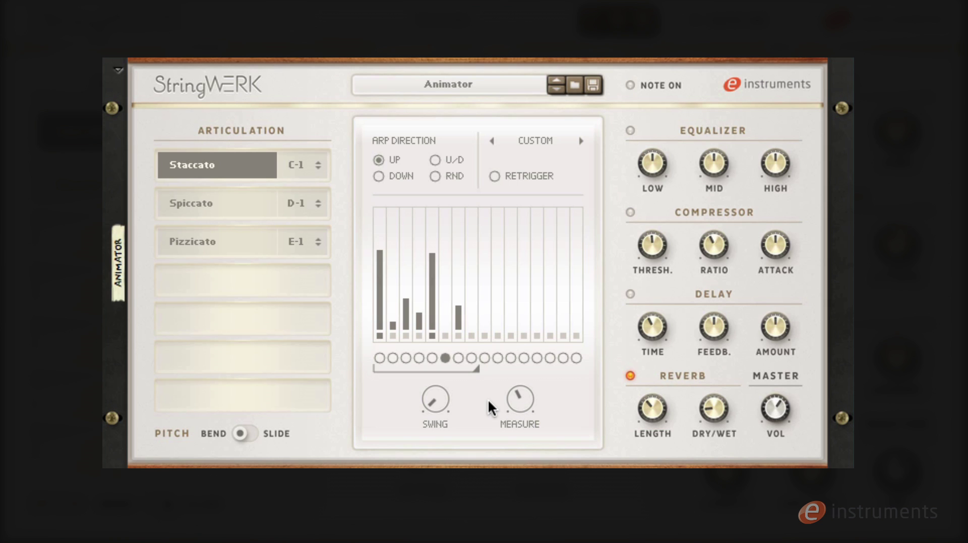
pyautogui.moveTo(436, 402)
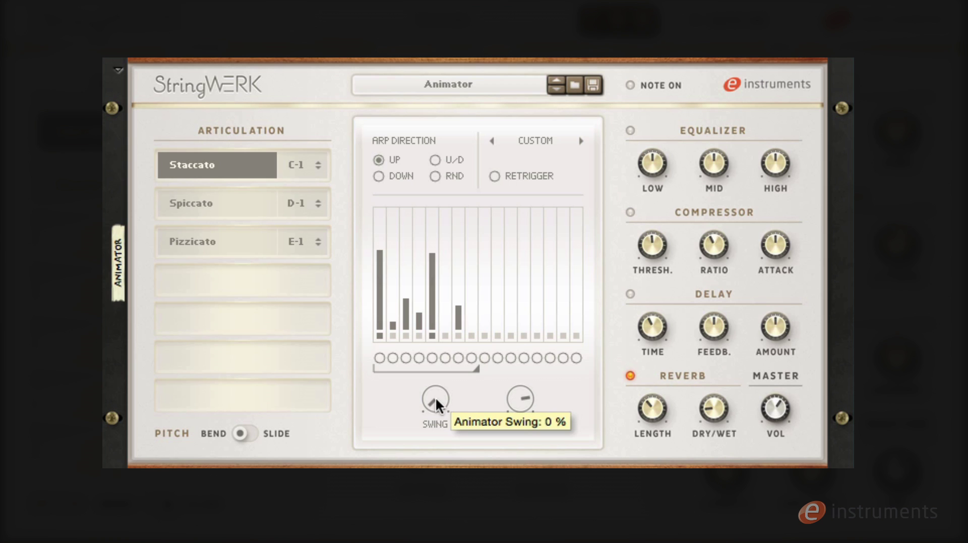
pyautogui.moveTo(436, 400); pyautogui.dragTo(436, 366)
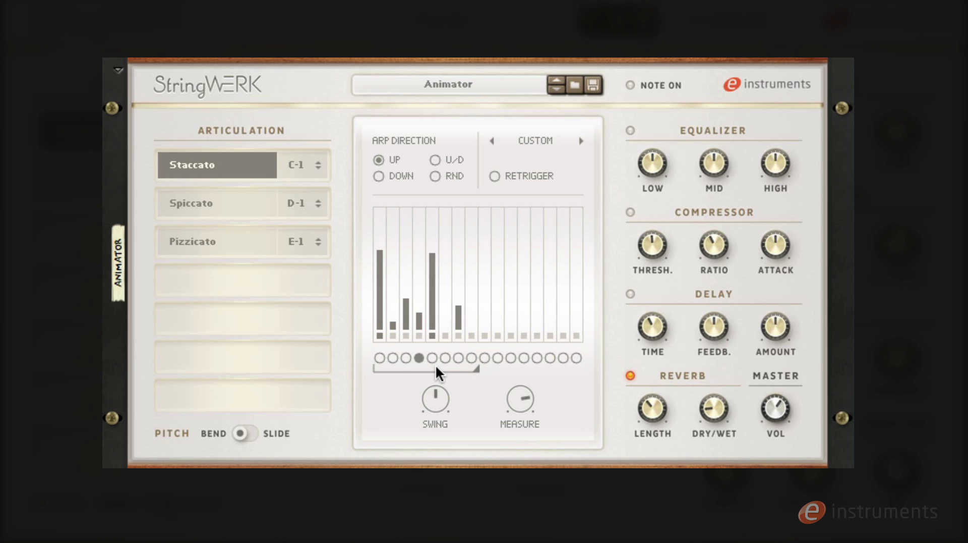
pyautogui.moveTo(435, 399); pyautogui.dragTo(428, 428)
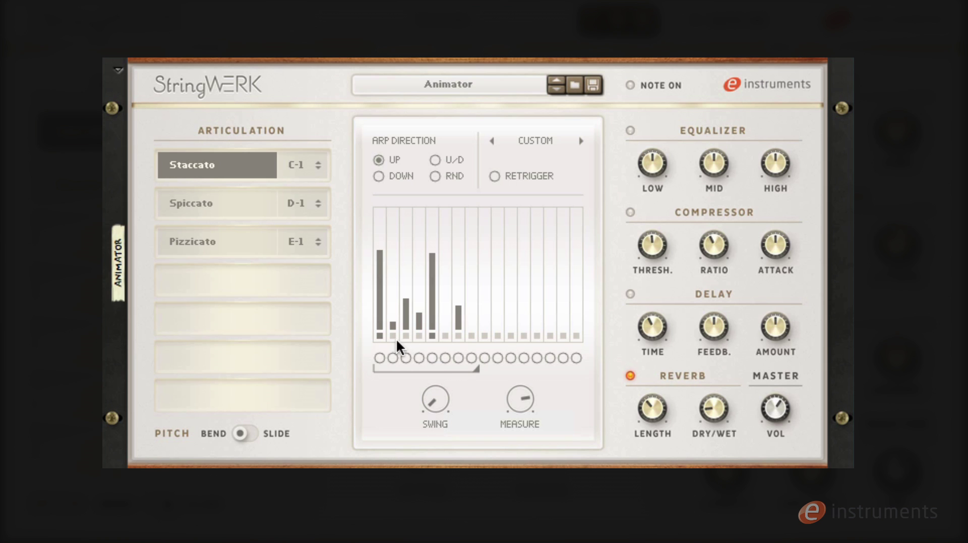